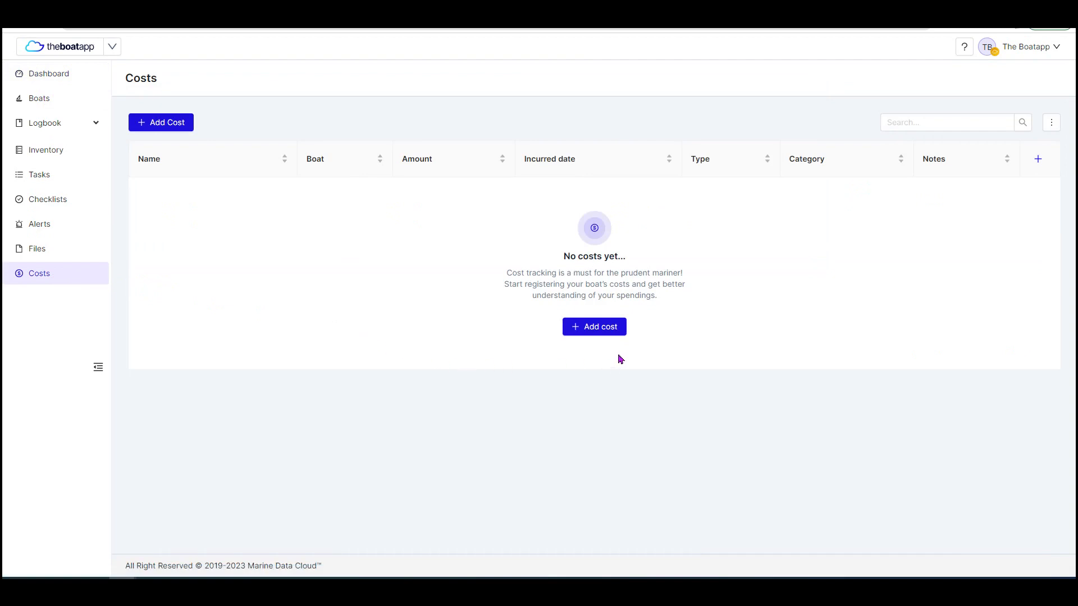
# Start a new cost record named Oil Filter and assign it to the boat "Boat".
pyautogui.click(592, 337)
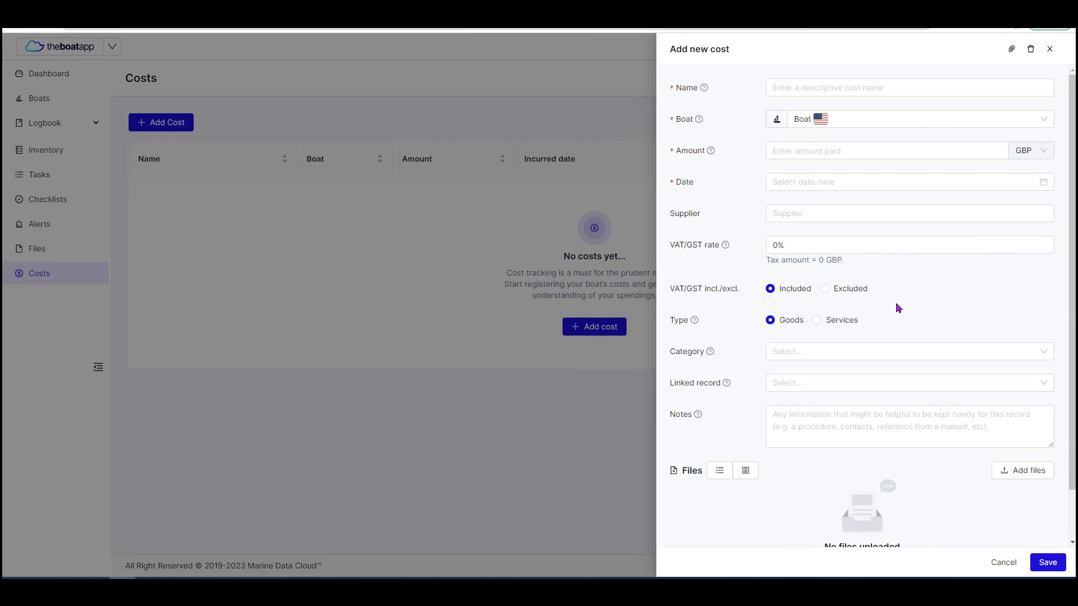
pyautogui.click(831, 89)
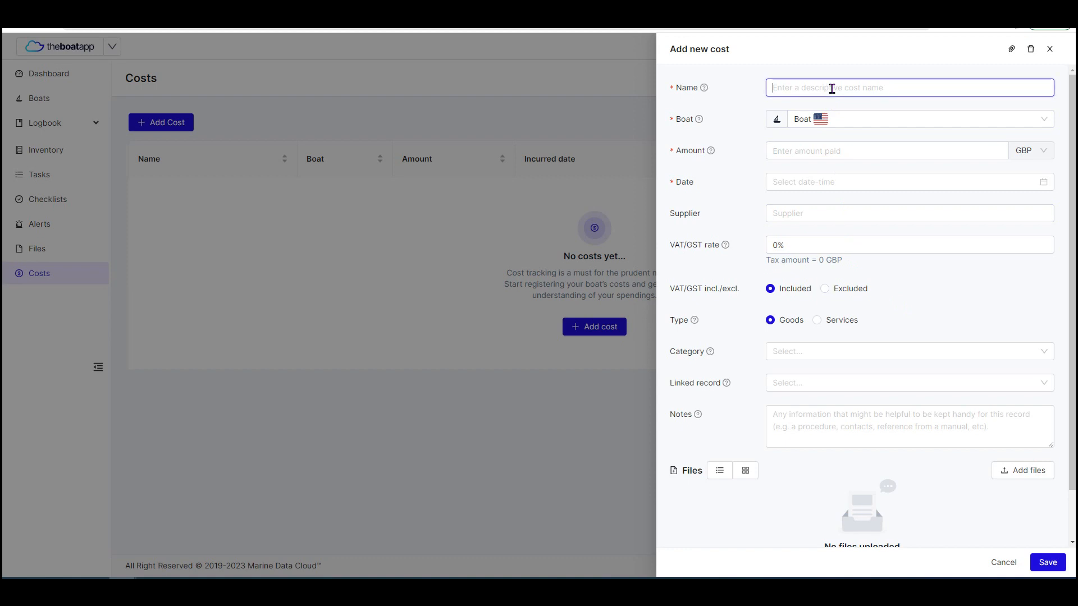
pyautogui.scroll(-1, 842, 336)
pyautogui.scroll(1, 842, 404)
pyautogui.write('Oil Filter')
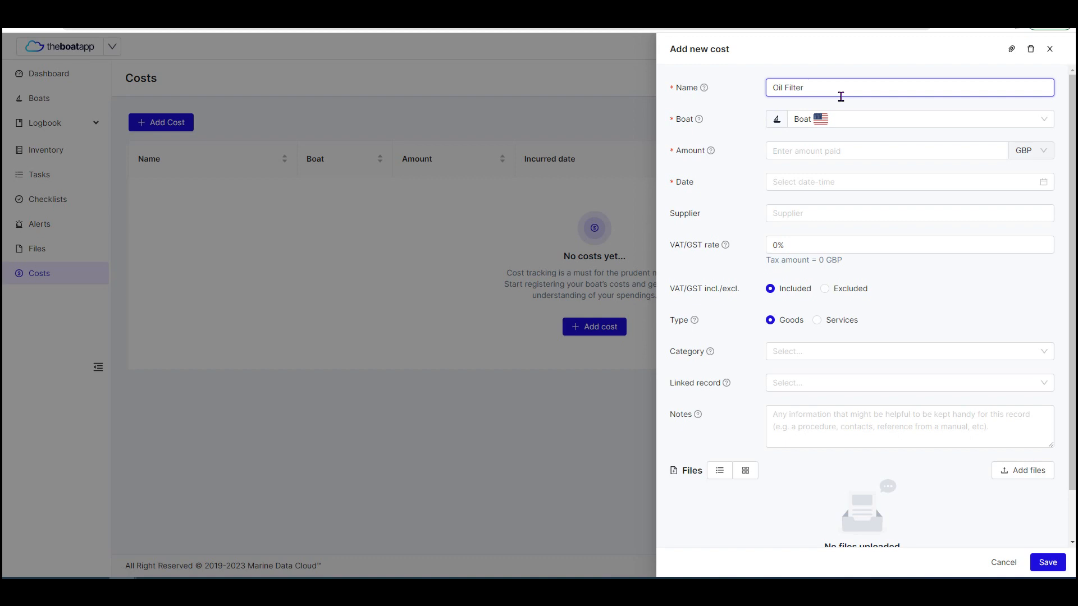
pyautogui.click(847, 116)
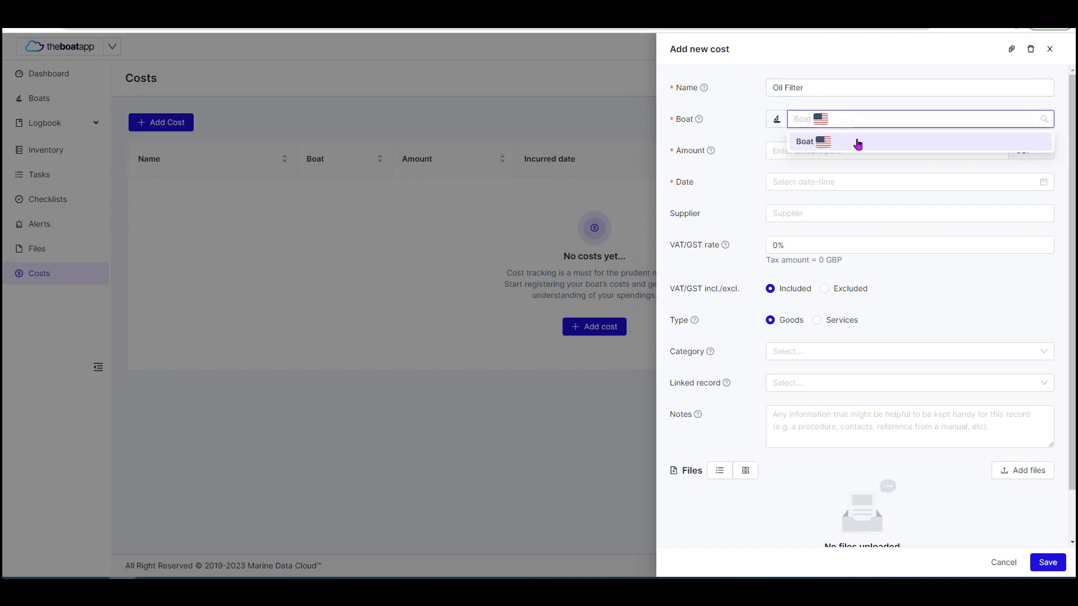
pyautogui.click(857, 143)
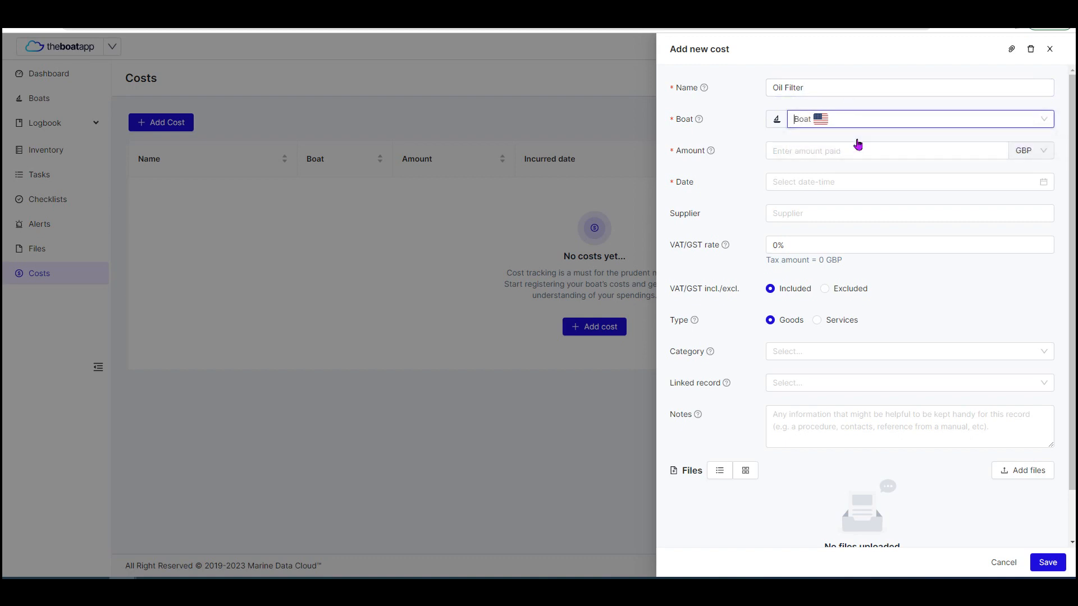
# Enter an amount of 100 for the Oil Filter cost and set its currency to EUR.
pyautogui.click(853, 149)
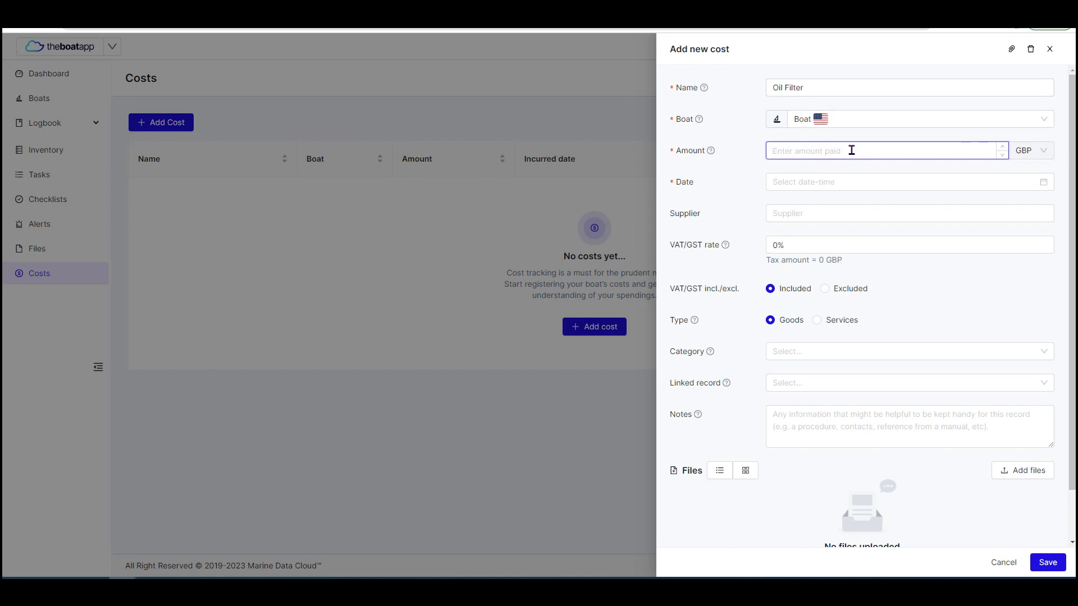
pyautogui.write('100')
pyautogui.click(1021, 159)
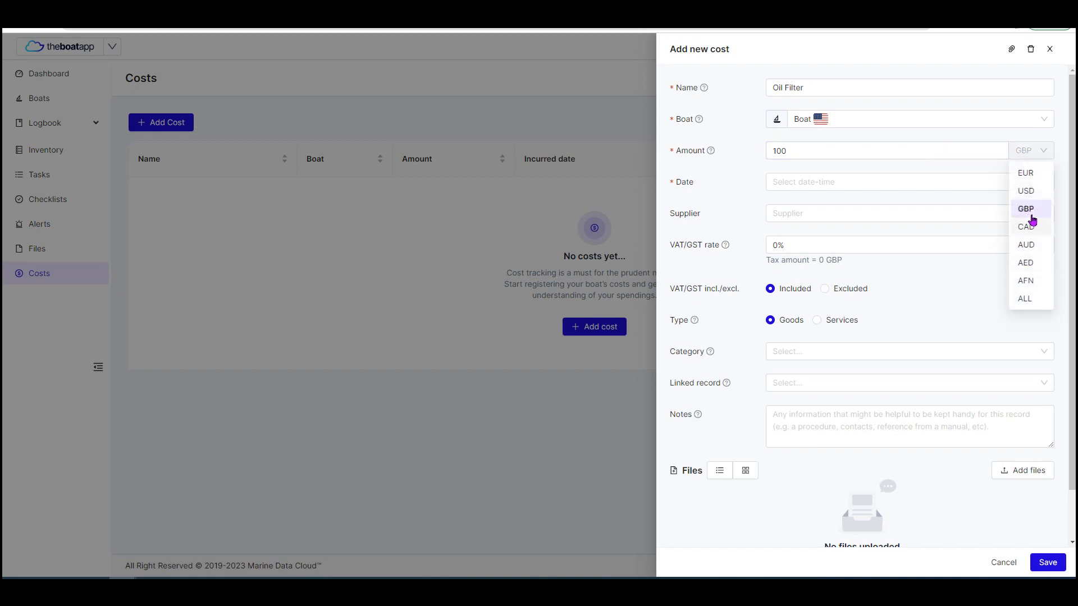
pyautogui.click(1028, 175)
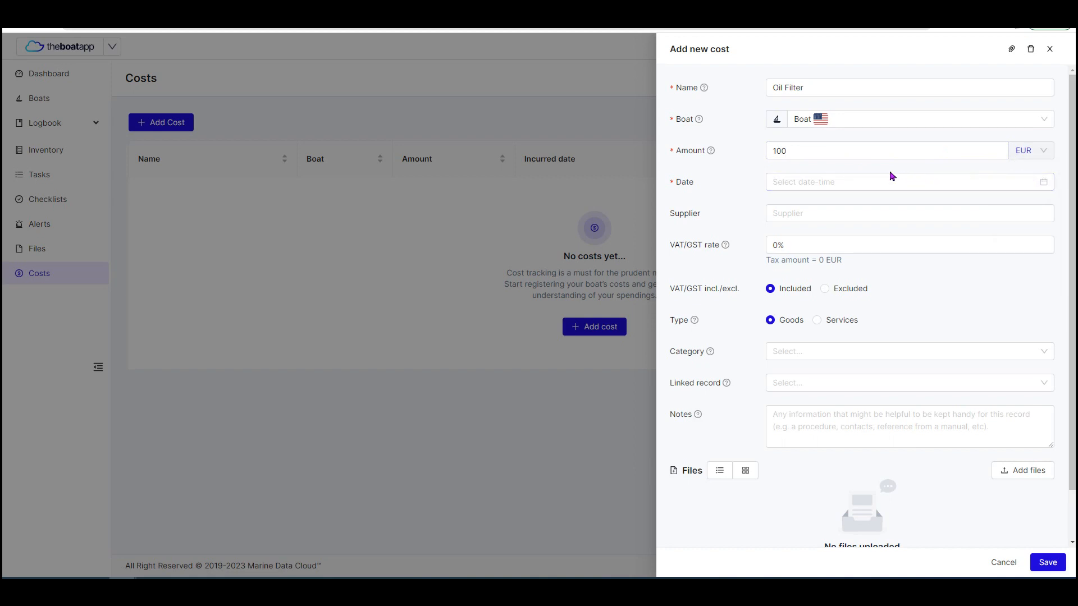
# Set the cost's date to 05/06/2023 15:38 and enter "Supplier" as the supplier.
pyautogui.scroll(-1, 892, 172)
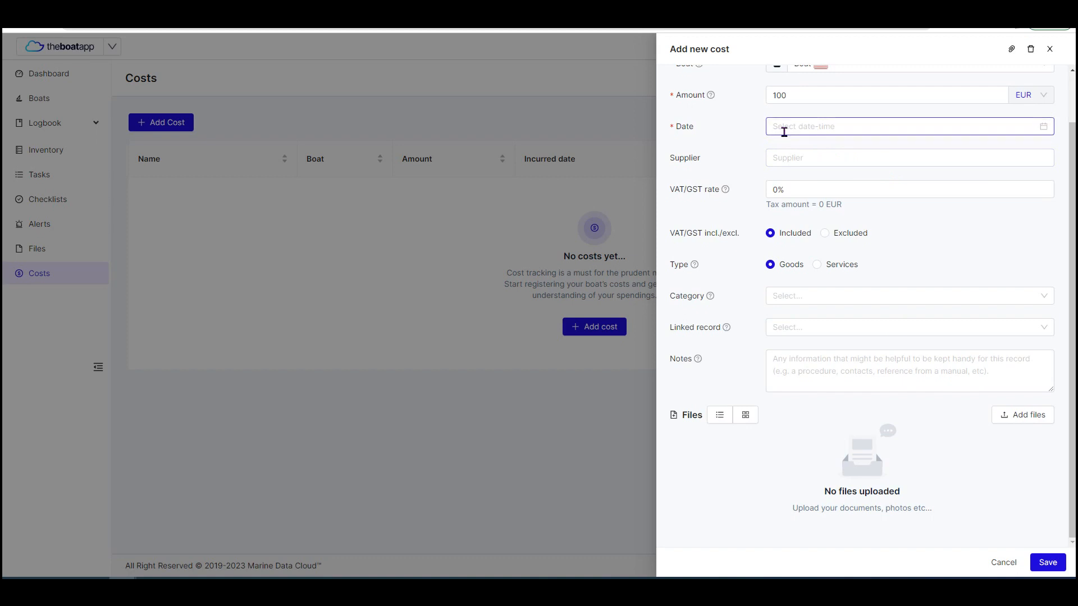
pyautogui.click(814, 126)
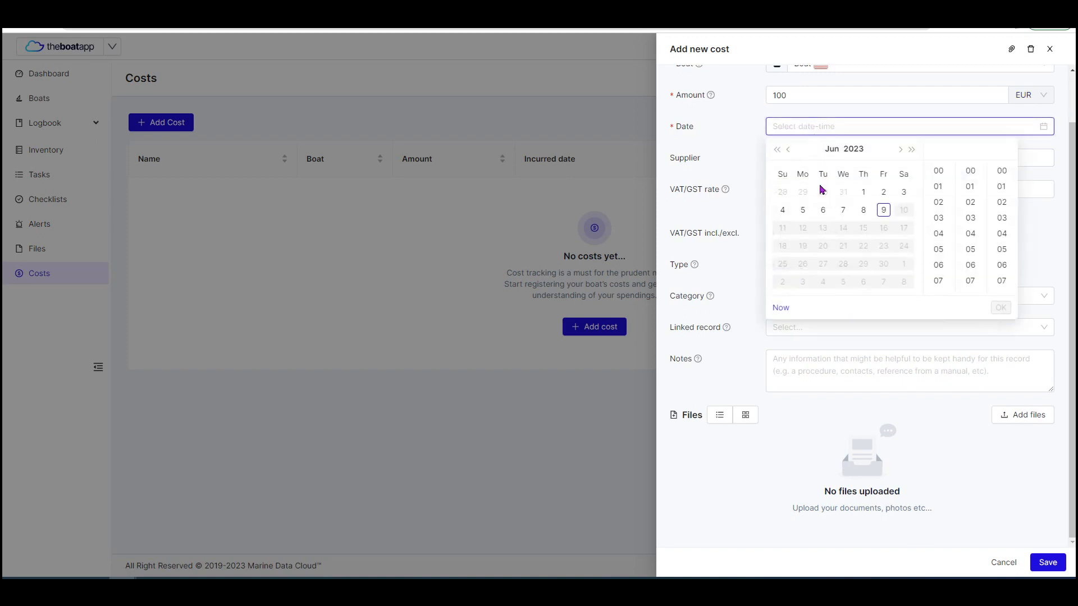
pyautogui.click(808, 214)
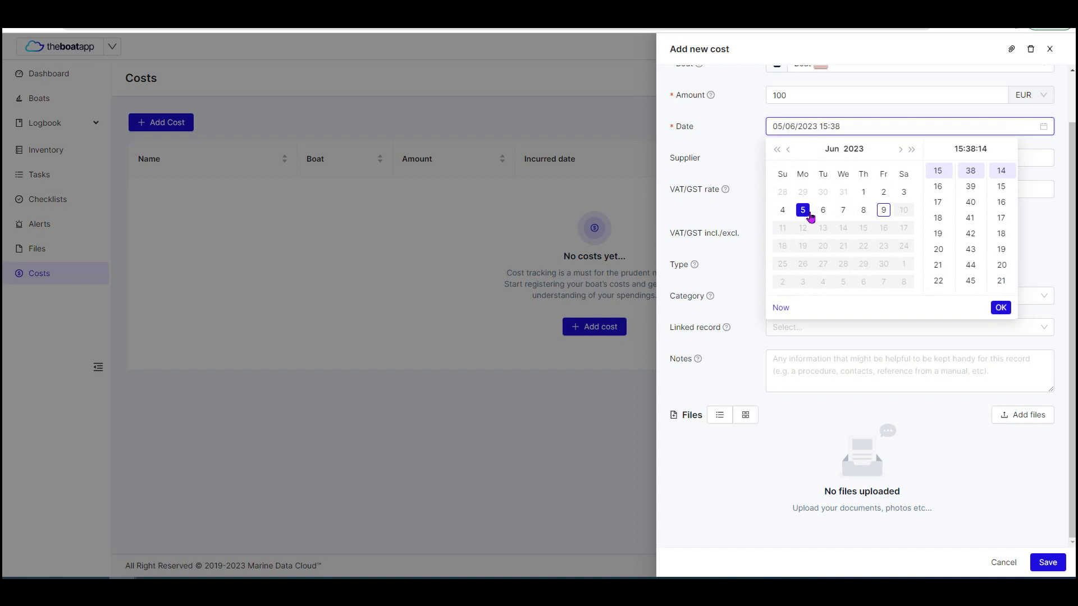
pyautogui.click(1003, 308)
pyautogui.click(839, 163)
pyautogui.write('Supplier')
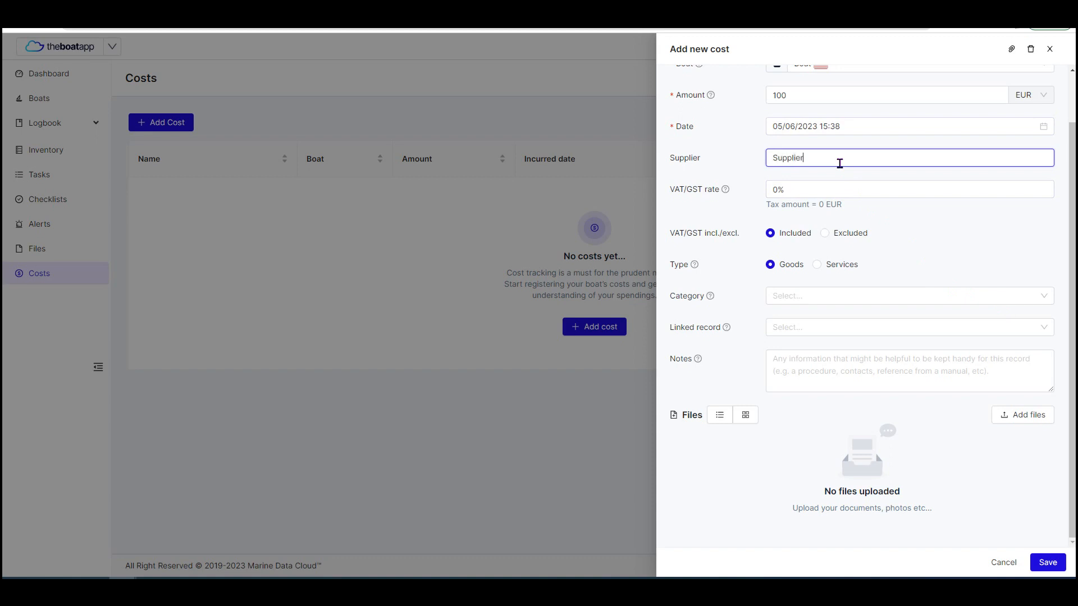
# Set the cost's VAT/GST rate to 10% and check the calculated tax amount.
pyautogui.click(823, 188)
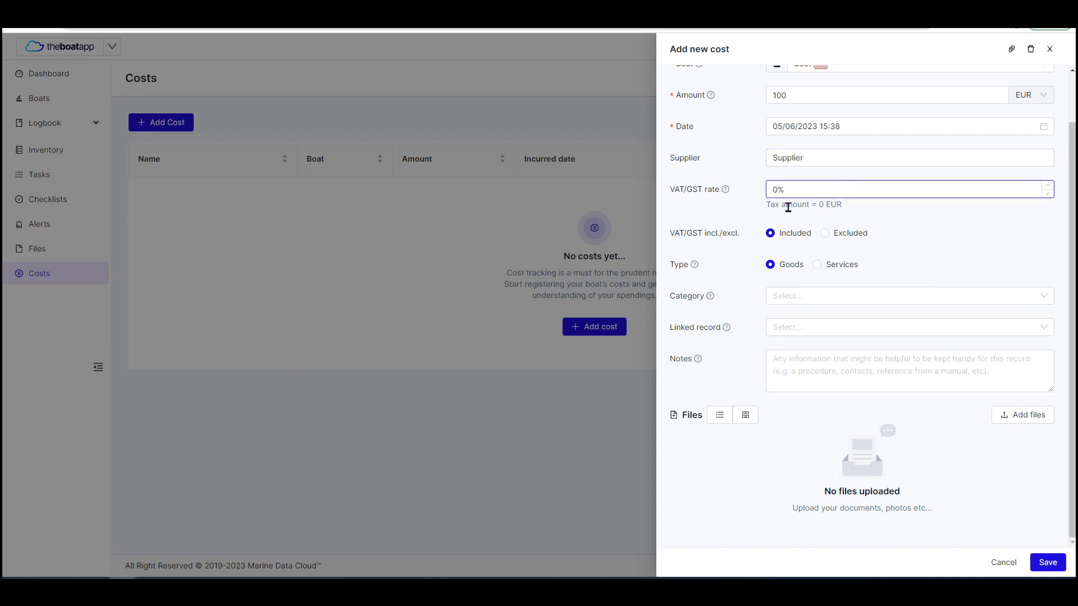
pyautogui.click(772, 190)
pyautogui.write('1')
pyautogui.moveTo(859, 209); pyautogui.dragTo(767, 209)
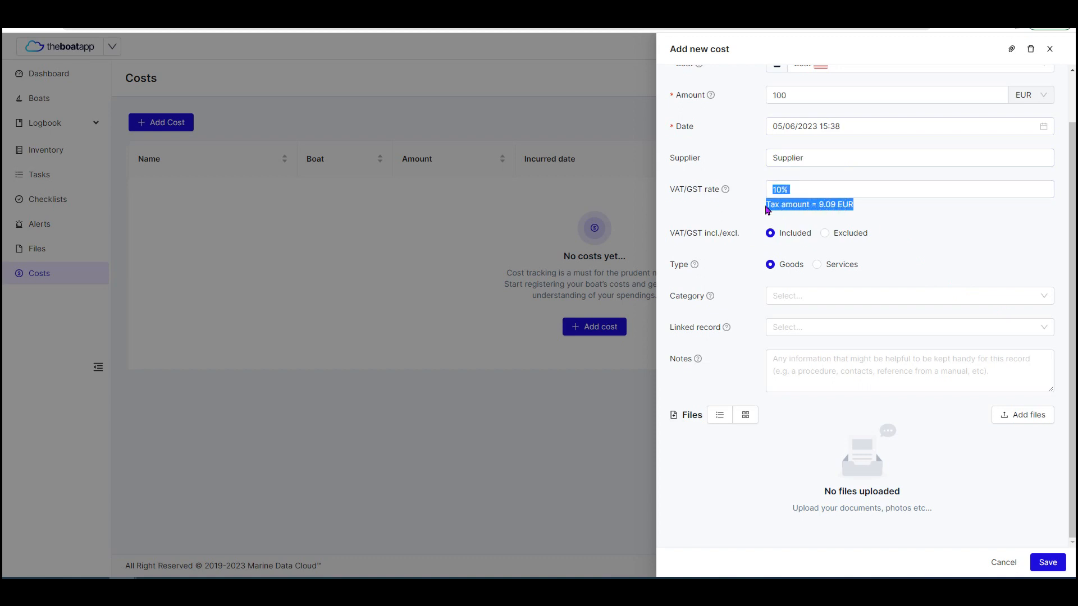
pyautogui.click(773, 204)
pyautogui.moveTo(862, 205); pyautogui.dragTo(766, 206)
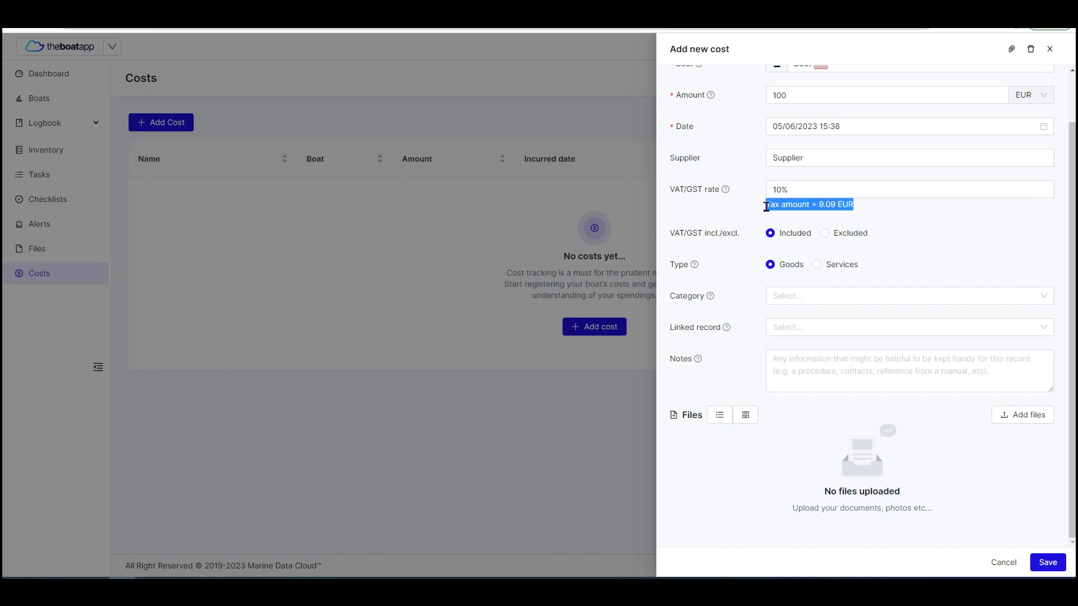
# Switch VAT/GST to Excluded to compare the tax amount, and return it to Included.
pyautogui.click(823, 235)
pyautogui.moveTo(847, 206); pyautogui.dragTo(819, 207)
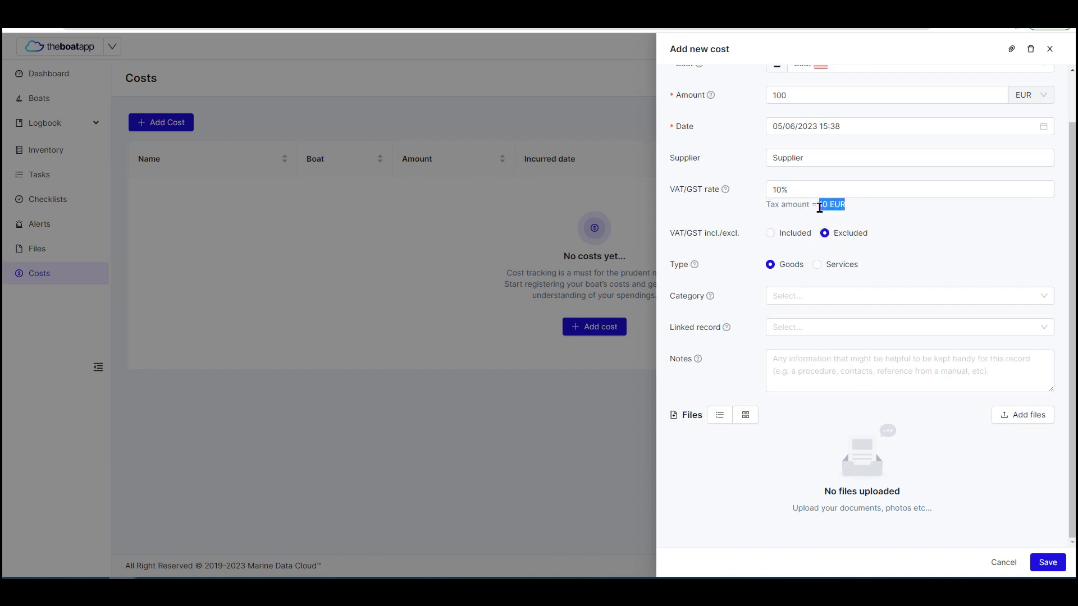
pyautogui.click(756, 240)
pyautogui.click(770, 234)
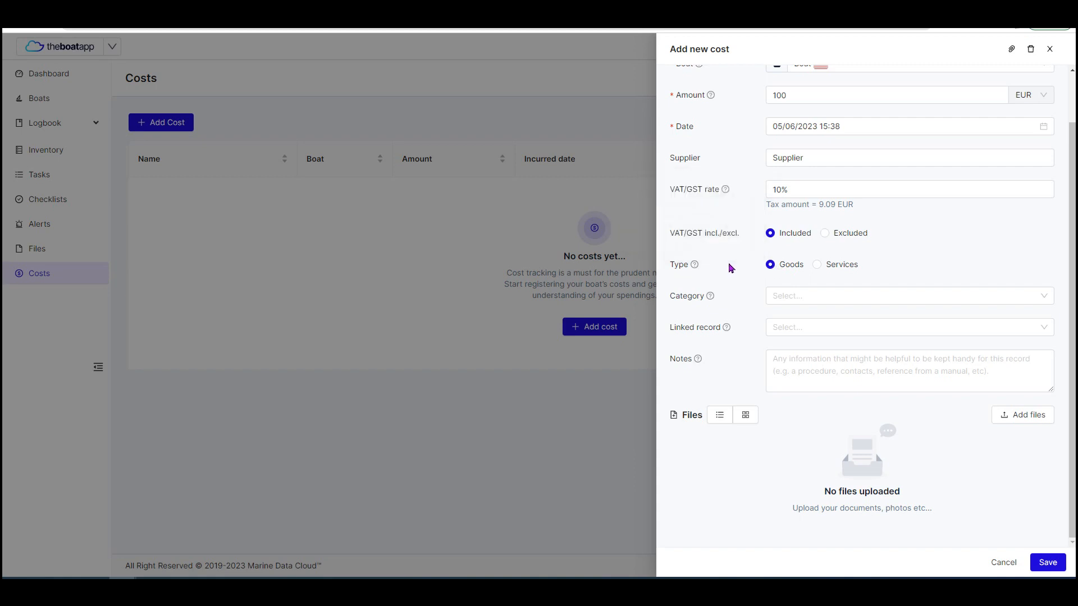
# Try the Services type, return to Goods, and set the cost's category to Utilities.
pyautogui.click(818, 265)
pyautogui.click(771, 266)
pyautogui.click(796, 293)
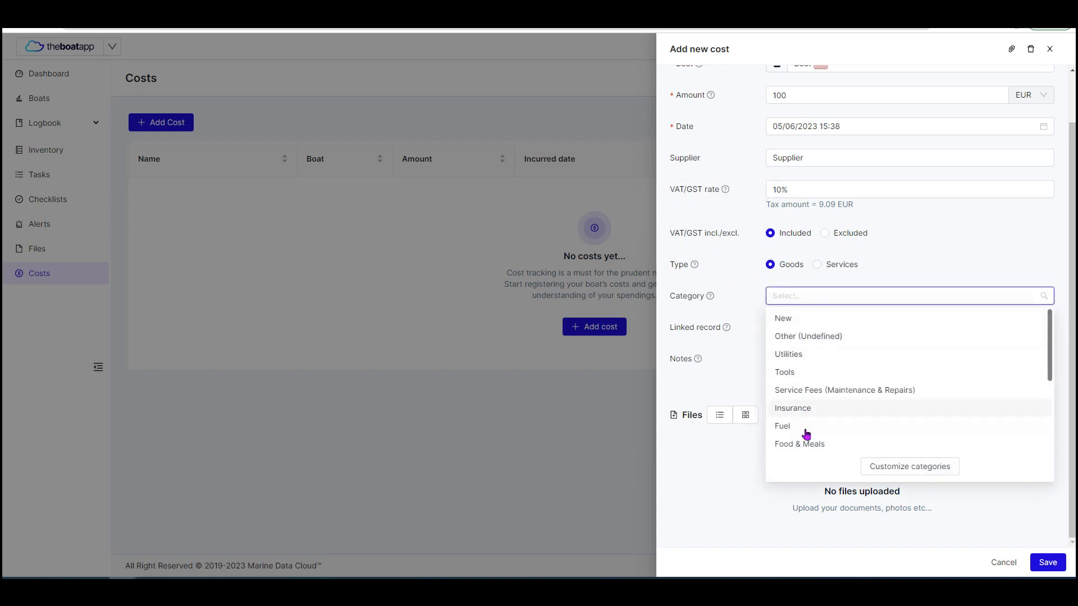
pyautogui.click(802, 360)
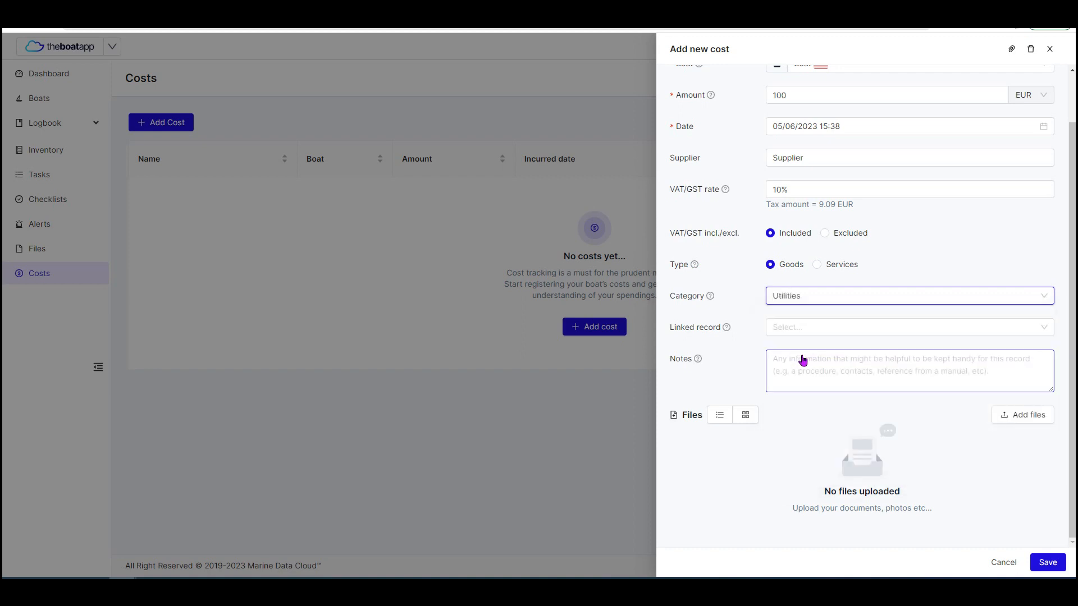
# Link the cost to the record named Inventory and set the quantity to 2.
pyautogui.click(807, 329)
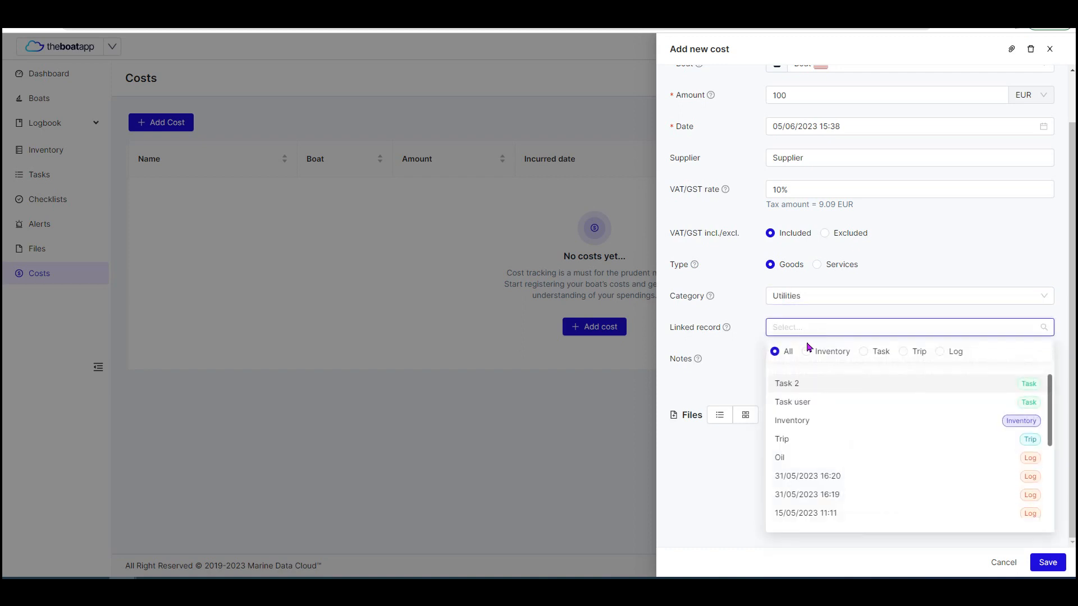
pyautogui.click(799, 422)
pyautogui.scroll(-1, 807, 381)
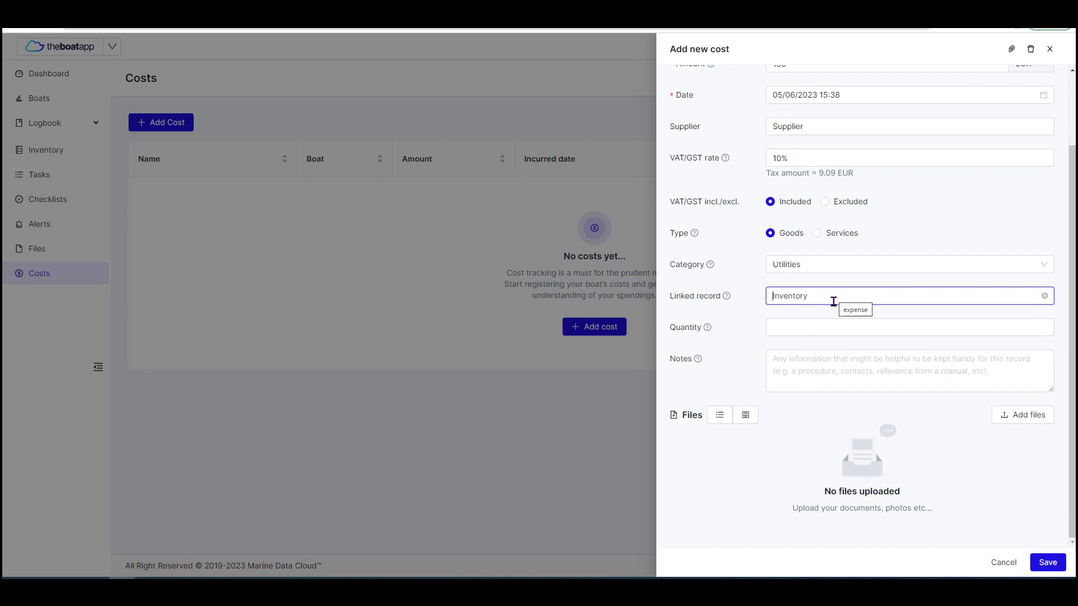
pyautogui.click(830, 321)
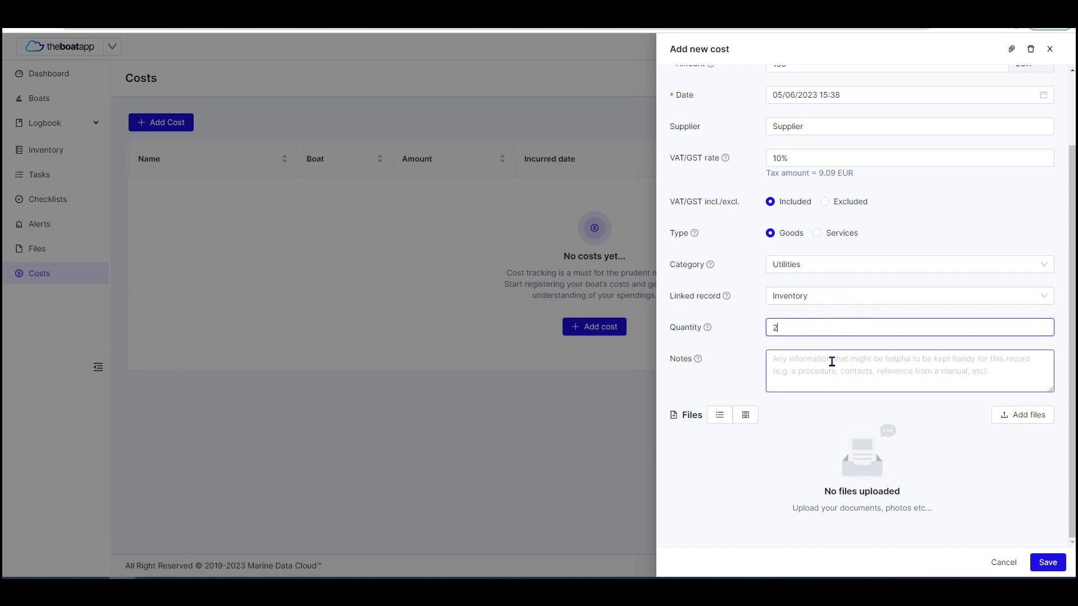
pyautogui.click(852, 343)
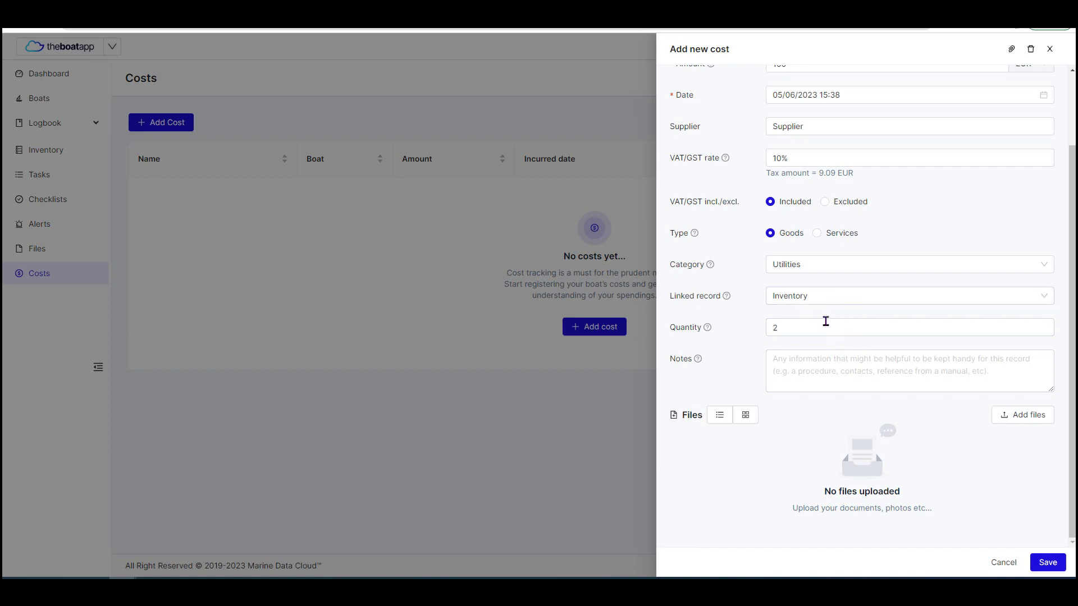
# Write "Notes about your item." in the cost's notes.
pyautogui.click(831, 356)
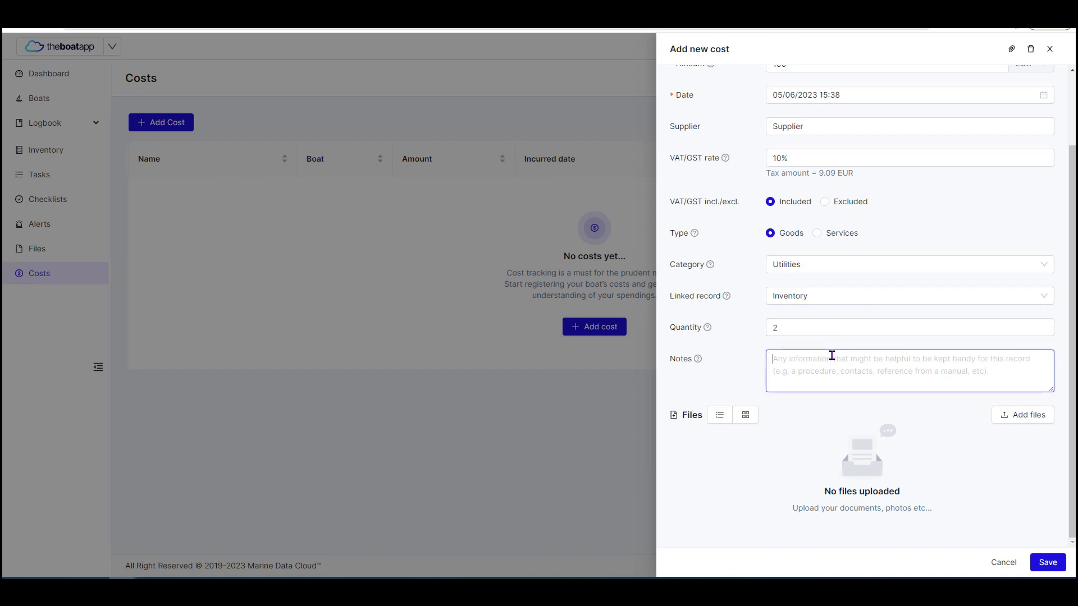
pyautogui.write('Notes about yo')
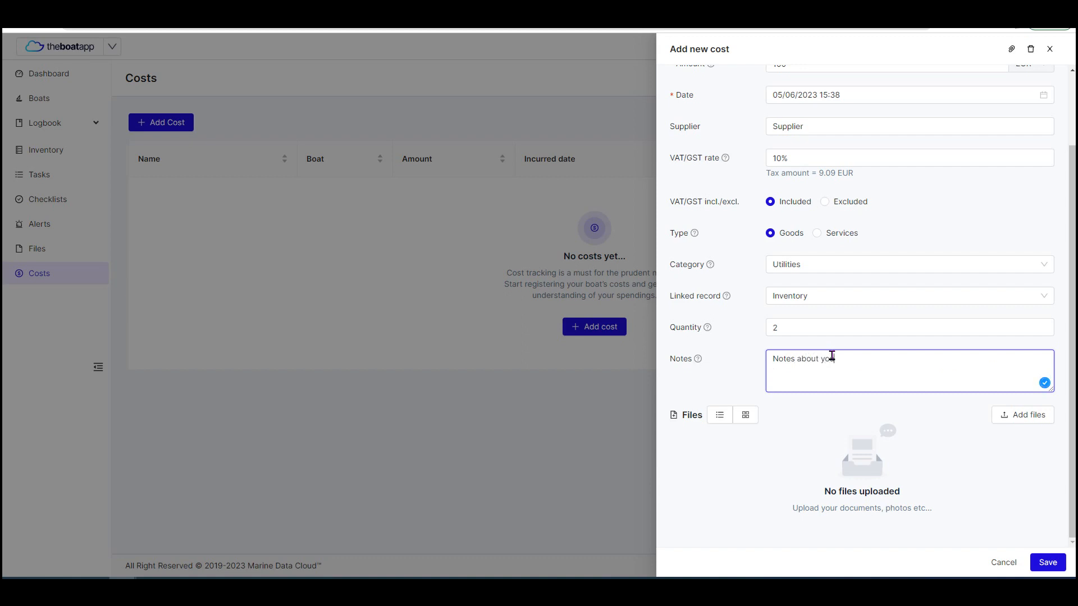
pyautogui.write('ur item')
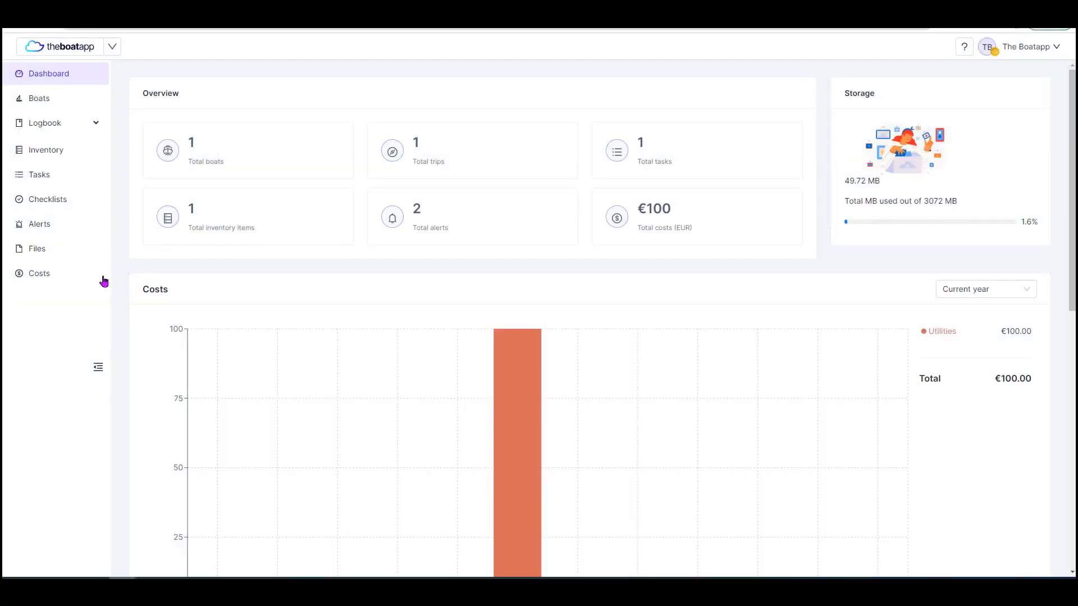
# Open the Oil Filter record from the costs list and change its quantity to 5.
pyautogui.click(70, 279)
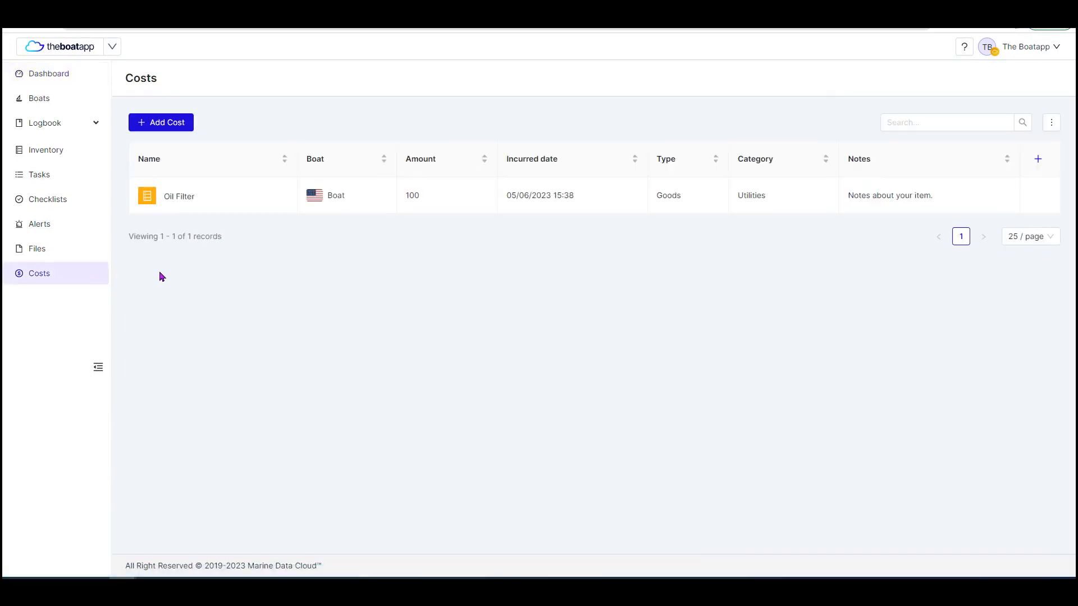
pyautogui.moveTo(270, 206)
pyautogui.click(268, 197)
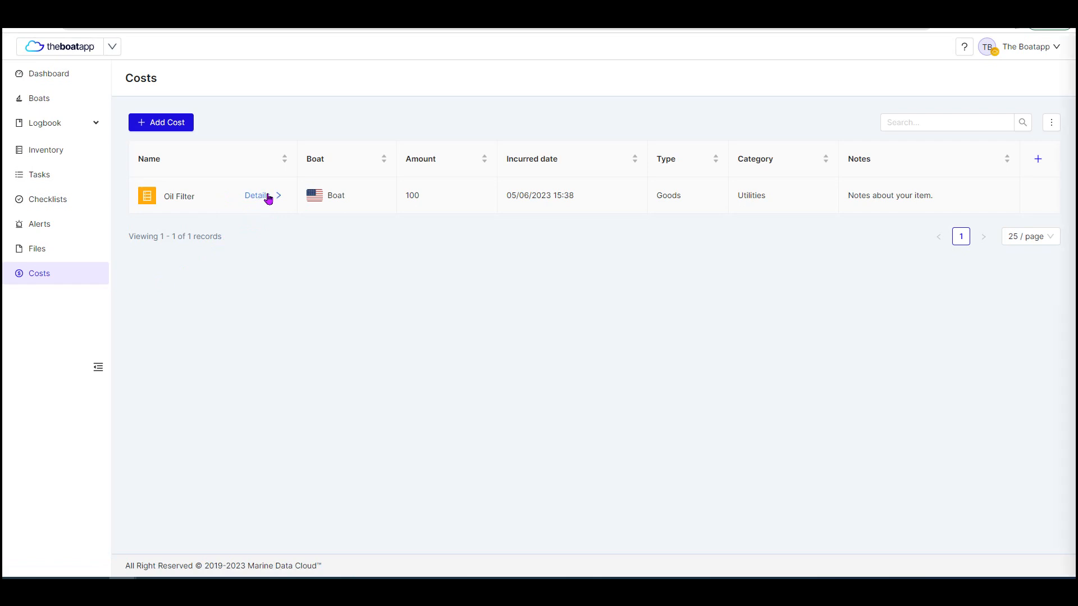
pyautogui.scroll(-1, 851, 360)
pyautogui.scroll(-1, 851, 360)
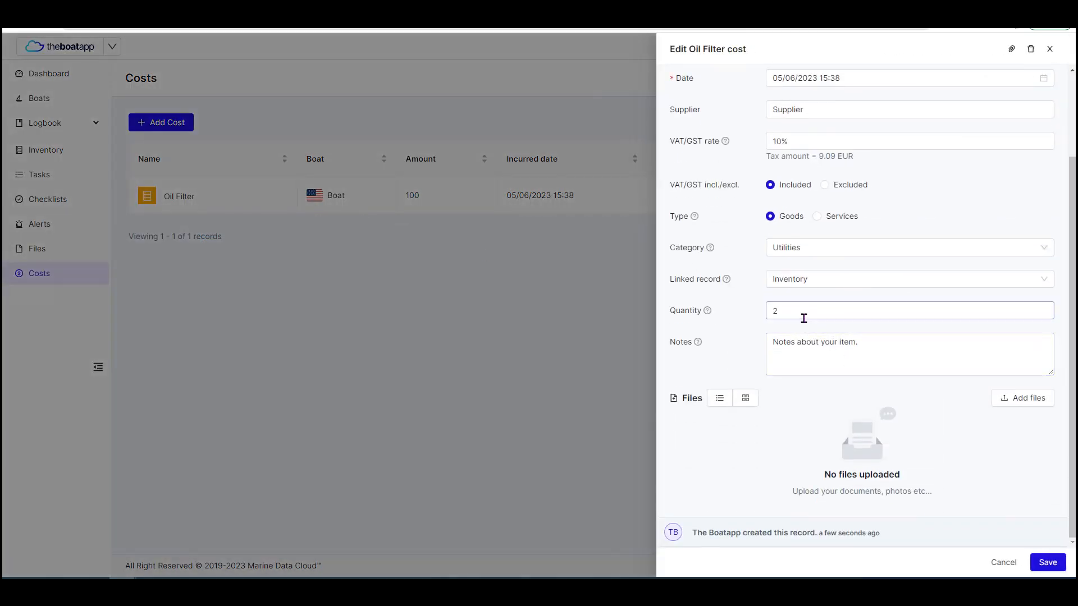
pyautogui.moveTo(778, 317); pyautogui.dragTo(768, 317)
pyautogui.write('5')
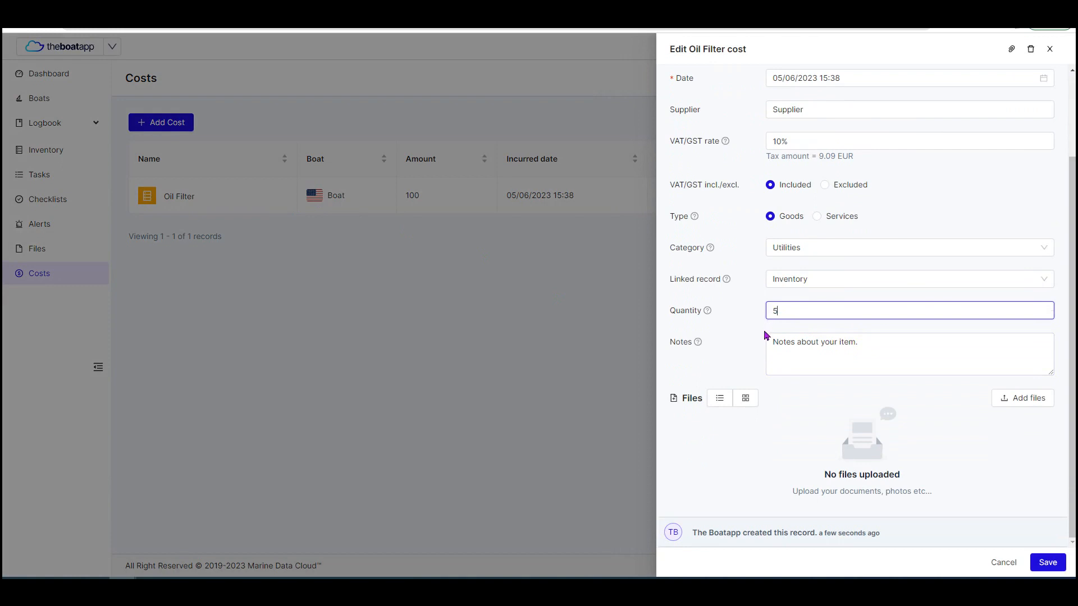
# Change the Oil Filter cost's amount to 200 and save the record.
pyautogui.scroll(3, 775, 342)
pyautogui.moveTo(780, 157); pyautogui.dragTo(772, 157)
pyautogui.write('2')
pyautogui.click(1003, 563)
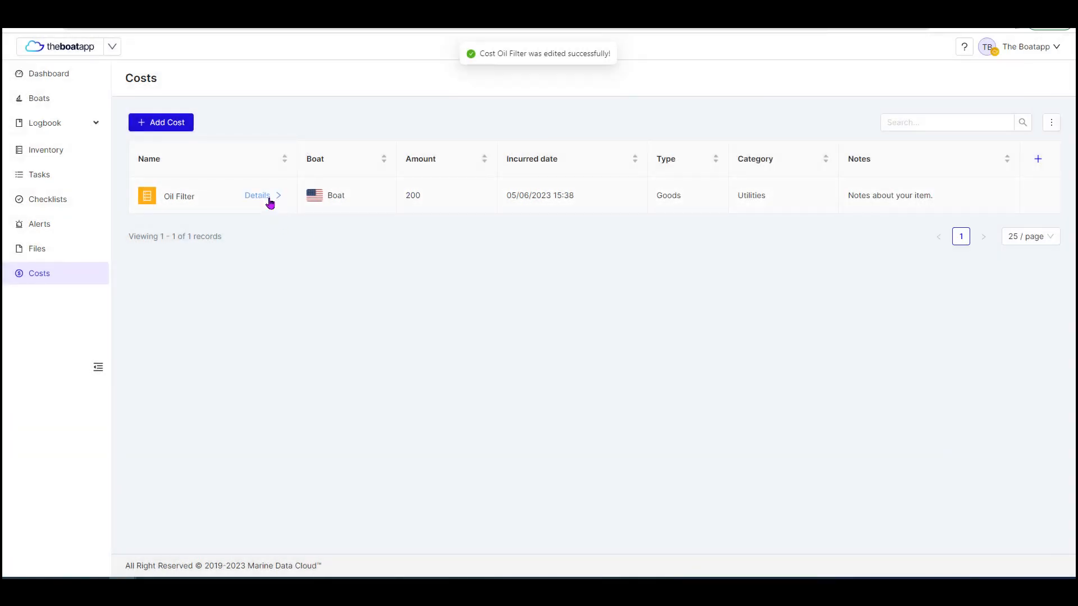
# Reopen the Oil Filter cost and delete it, confirming the deletion.
pyautogui.click(269, 201)
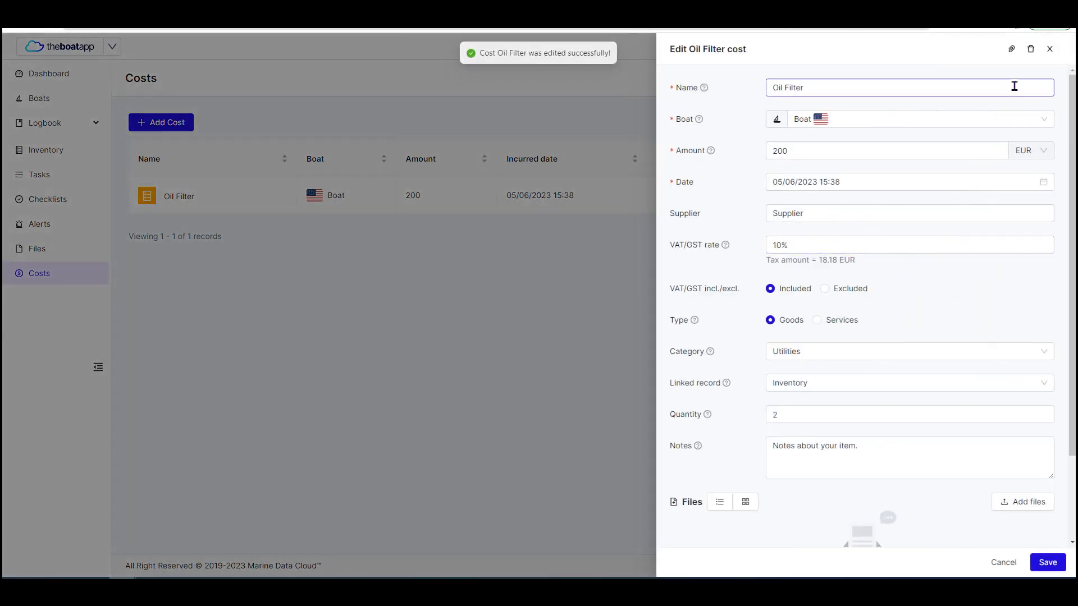
pyautogui.click(1031, 52)
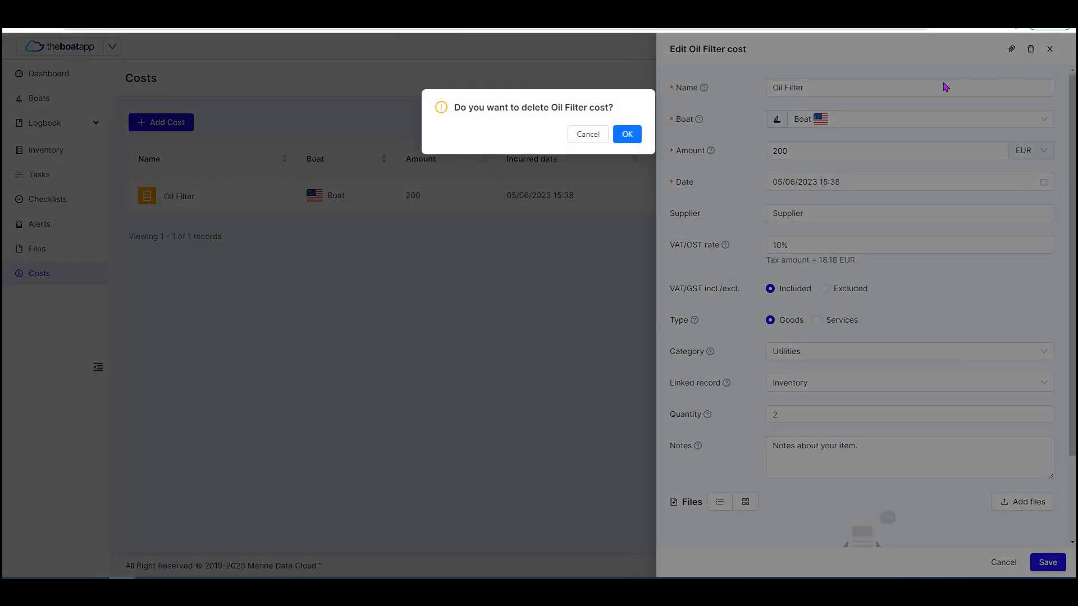
pyautogui.click(628, 137)
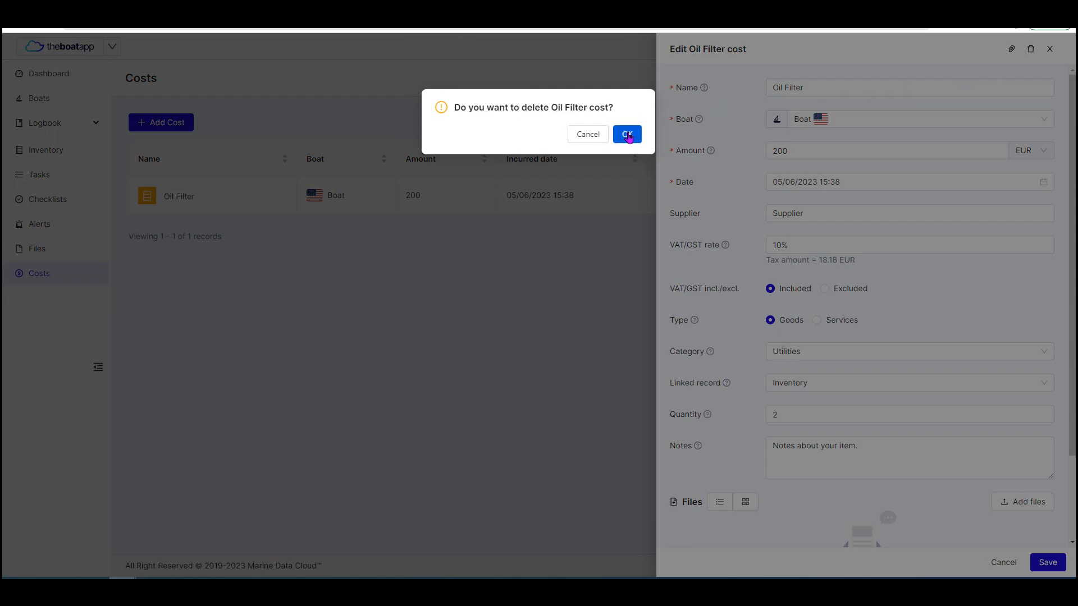